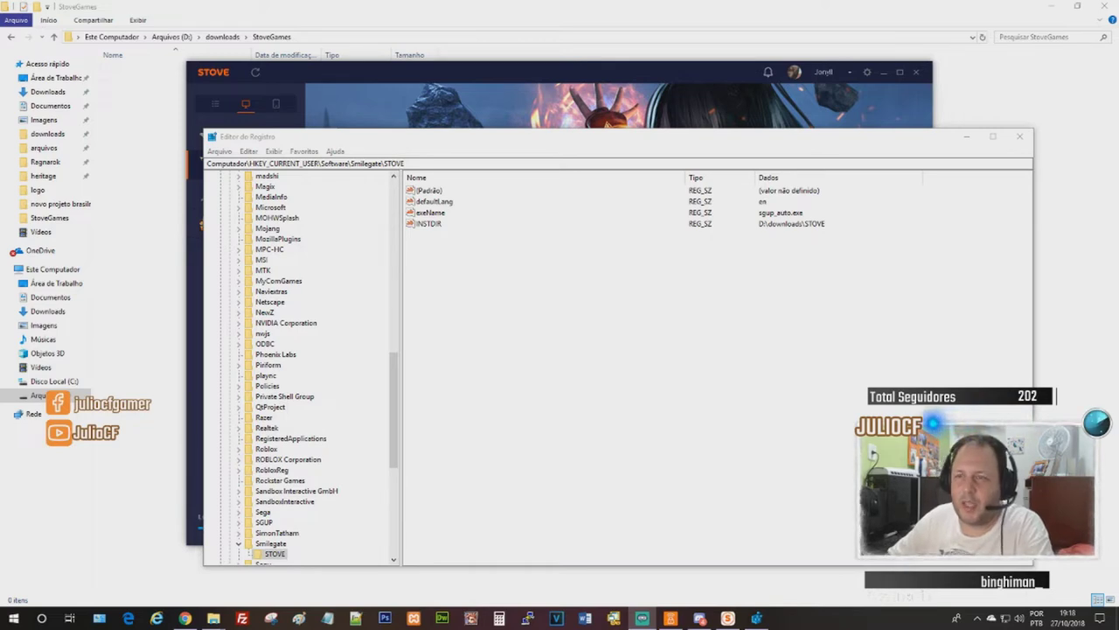
# Check the STOVE launcher, switch to Registry Editor and examine defaultLang under HKEY_CURRENT_USER\Software\Smilegate\STOVE.
pyautogui.click(465, 73)
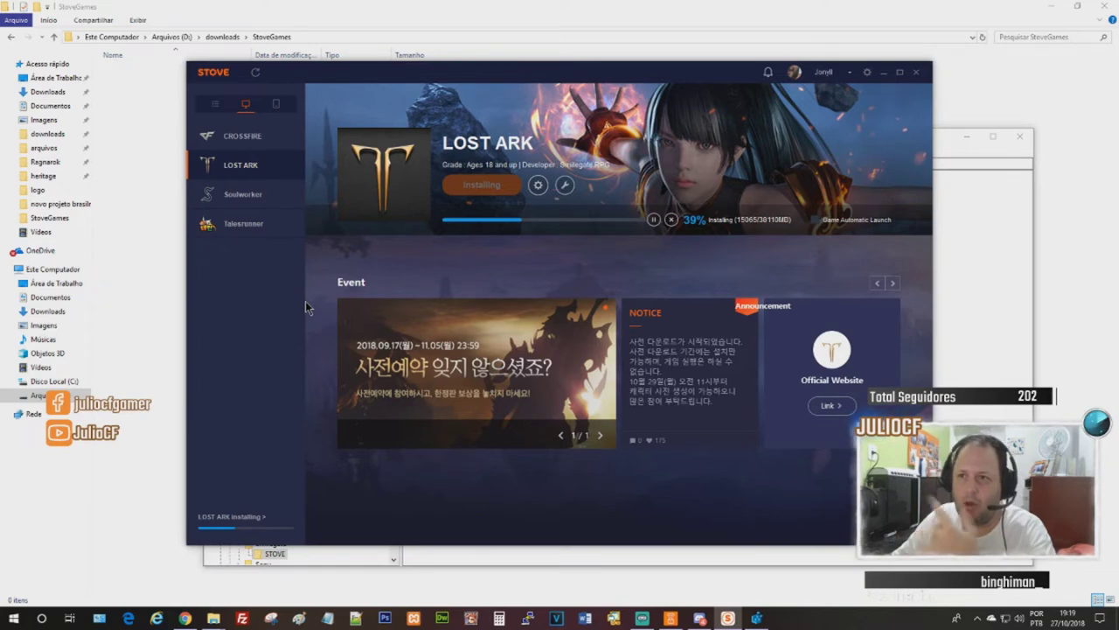
pyautogui.click(966, 320)
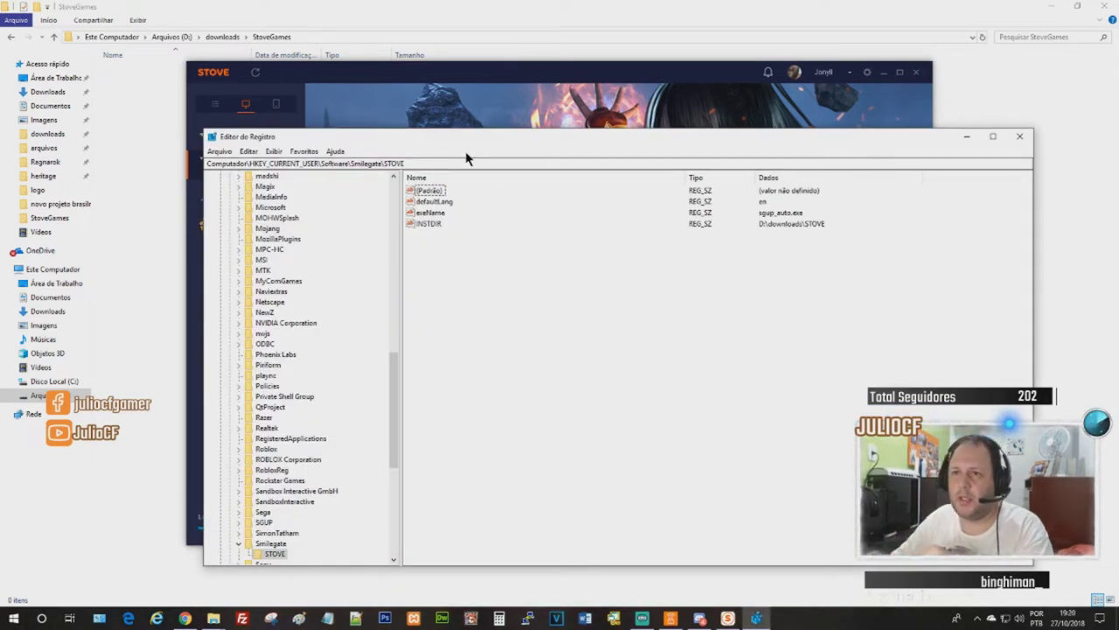
pyautogui.click(418, 163)
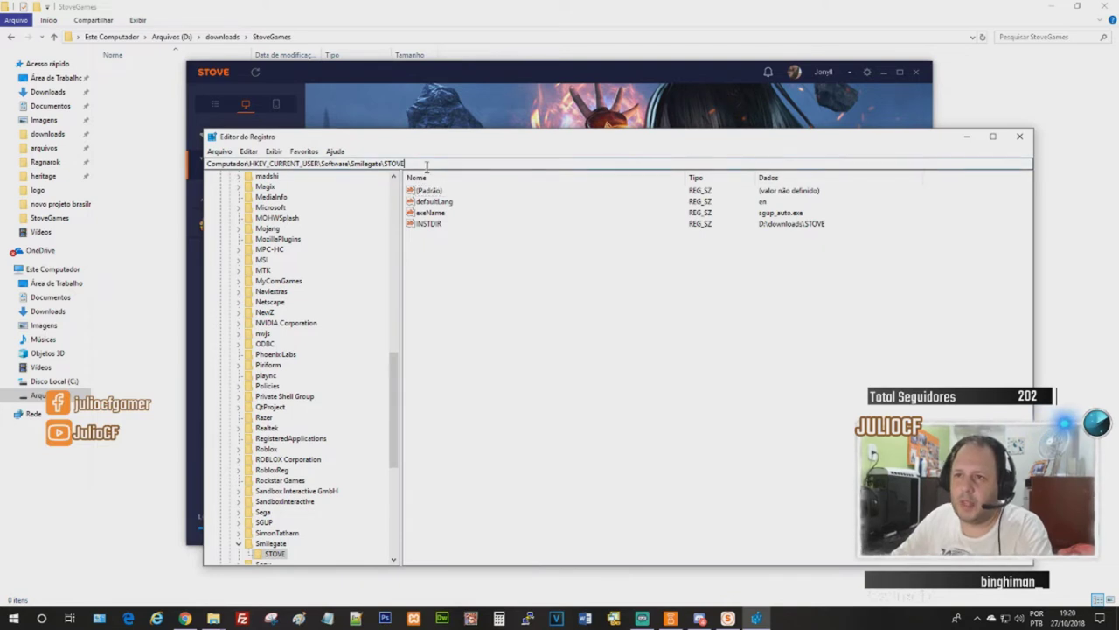
pyautogui.click(481, 351)
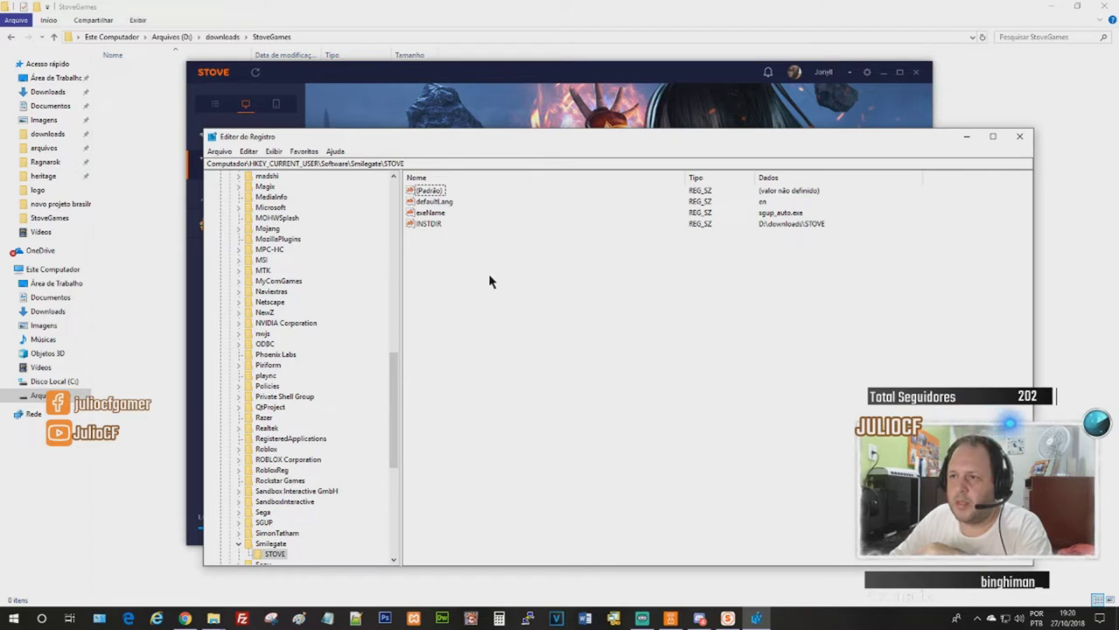
pyautogui.click(437, 203)
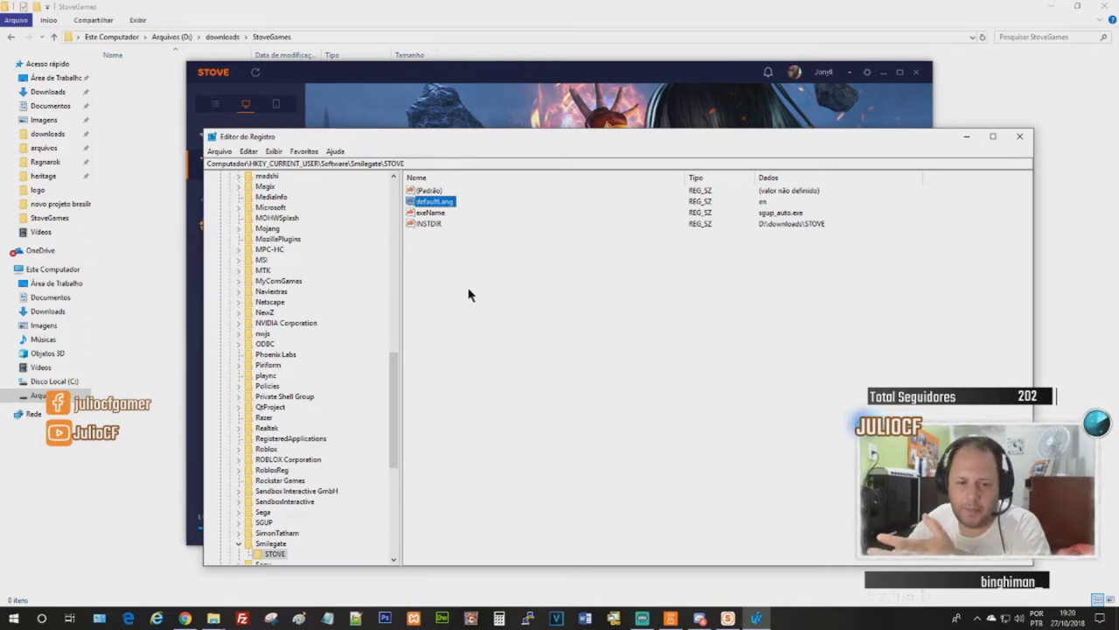
# Create a new string value in the STOVE registry key, open its data for editing and cancel the edit.
pyautogui.rightClick(488, 304)
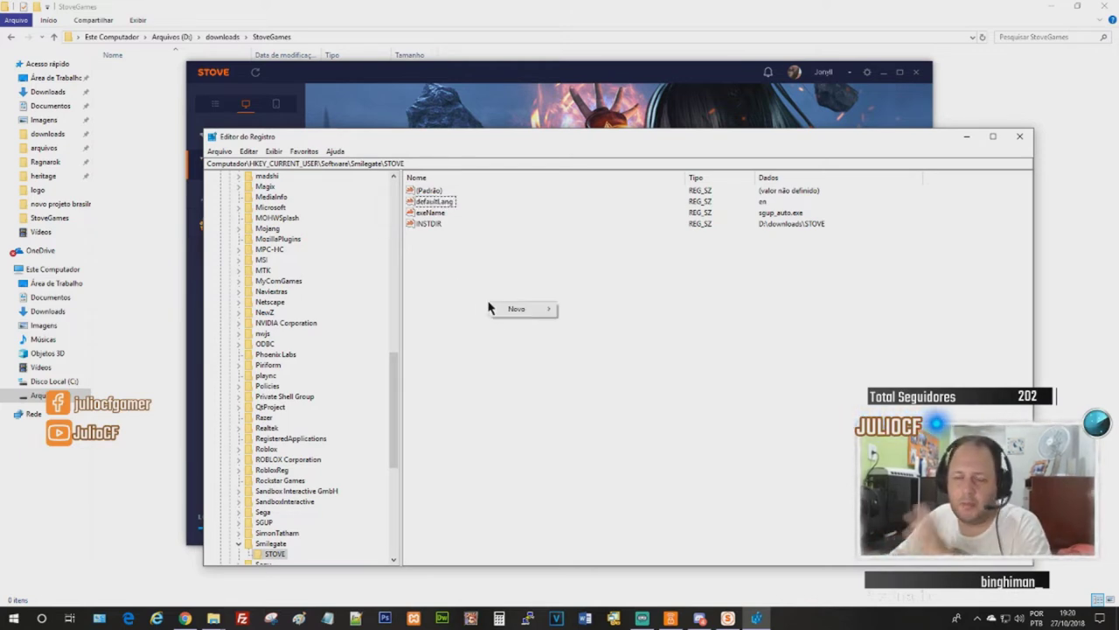
pyautogui.moveTo(525, 310)
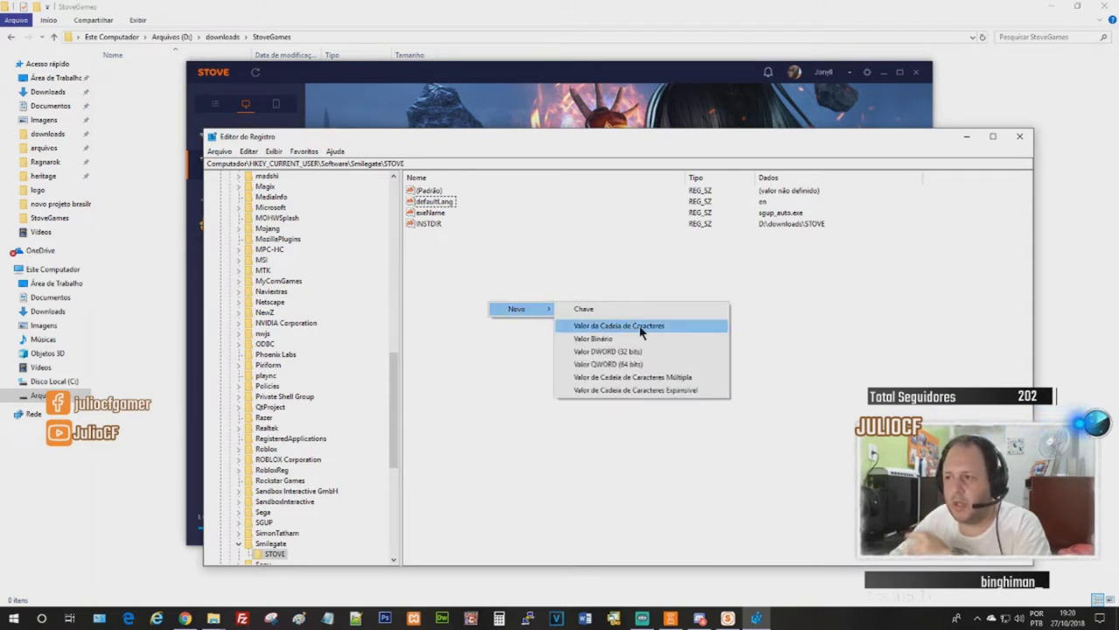
pyautogui.click(670, 331)
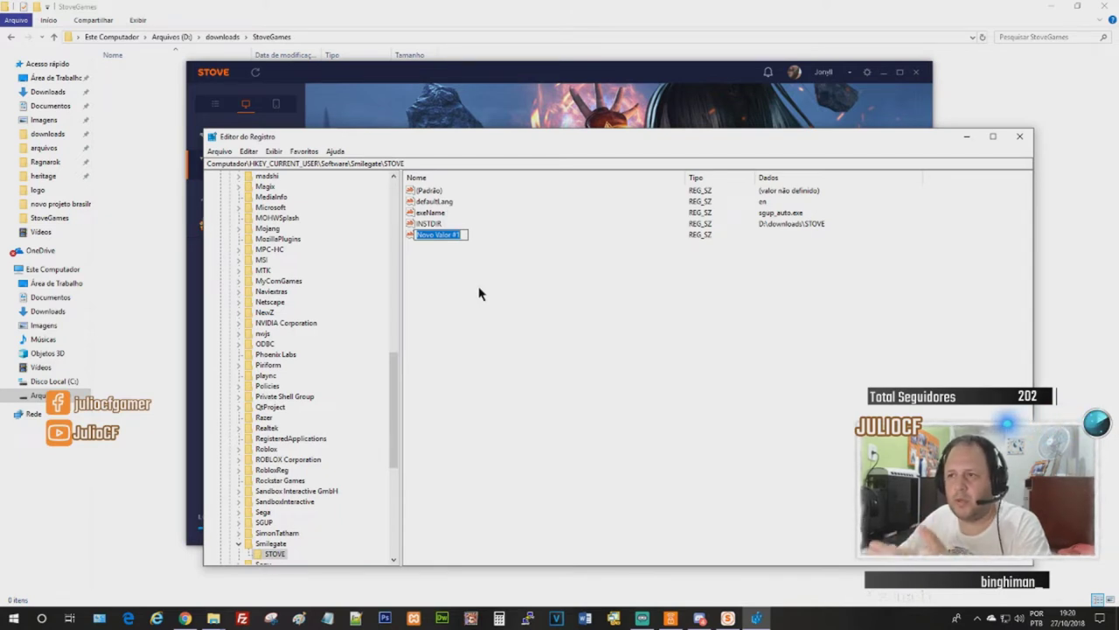
pyautogui.press('Return')
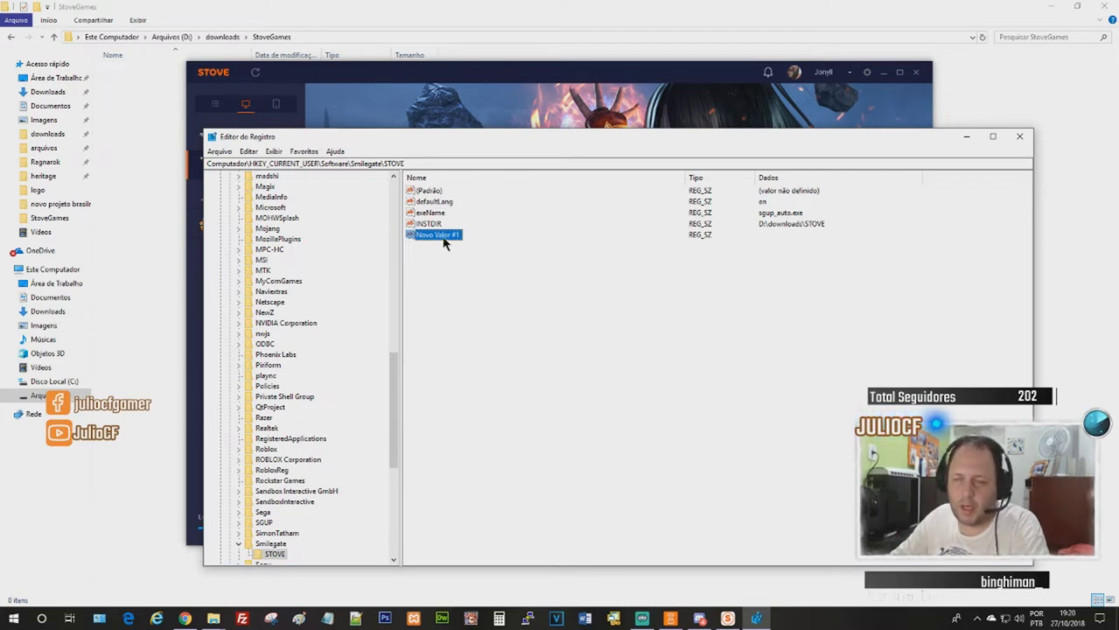
pyautogui.rightClick(444, 242)
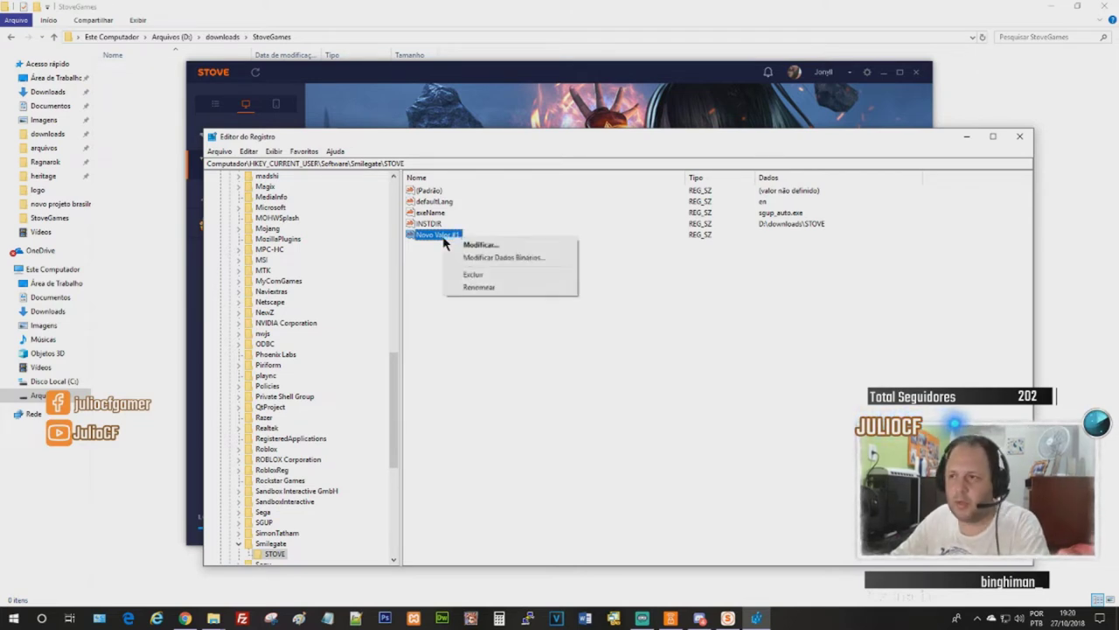
pyautogui.click(509, 245)
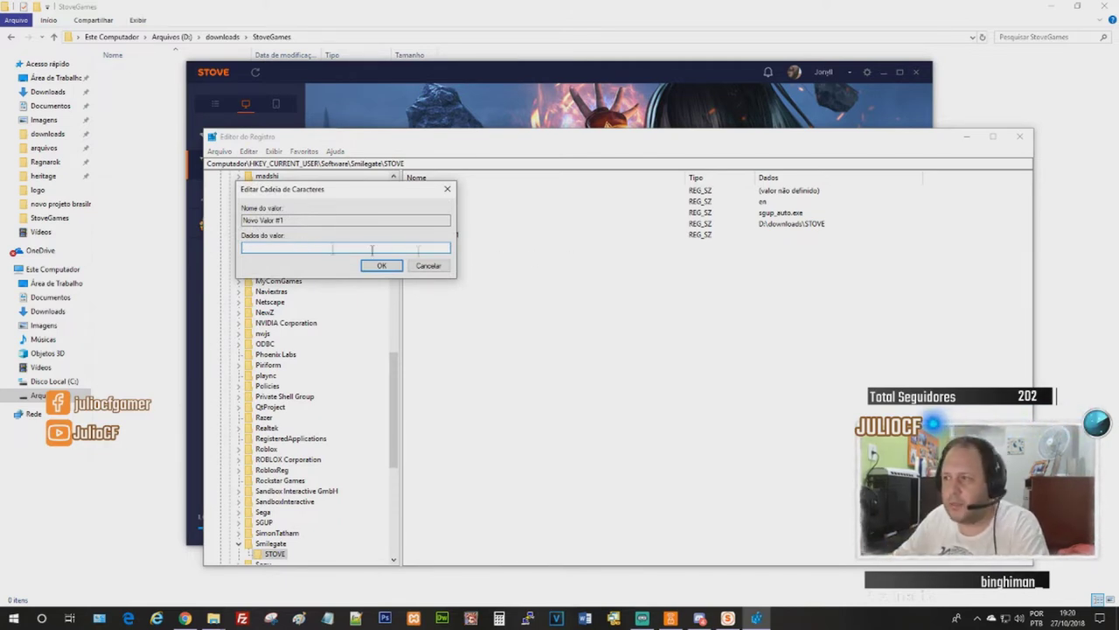
pyautogui.click(428, 266)
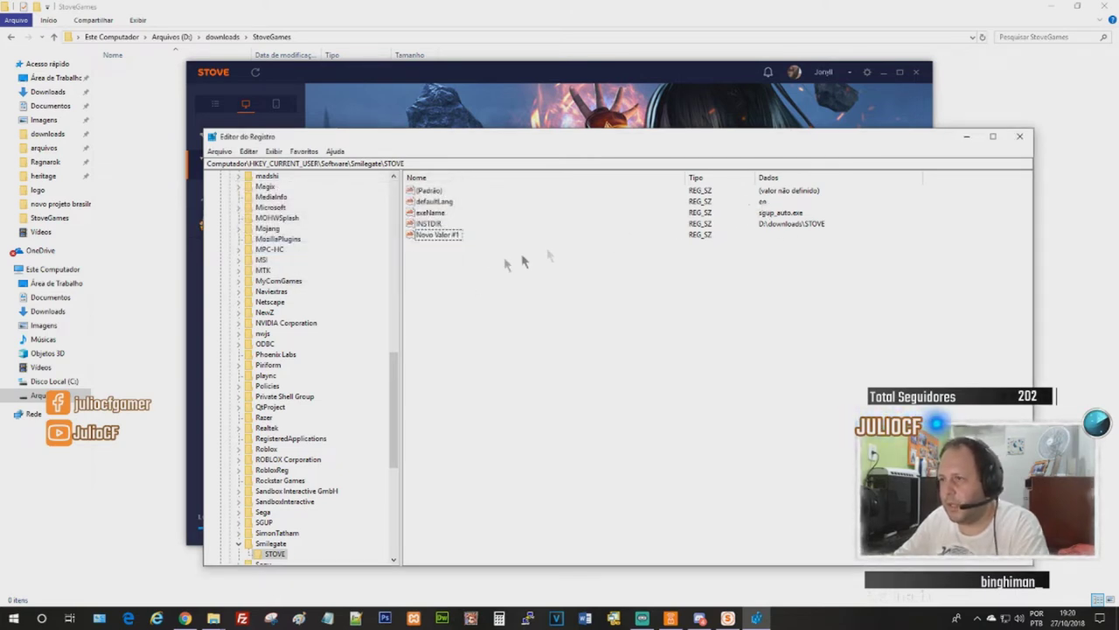
# Delete the newly created string value from the STOVE registry key.
pyautogui.click(443, 237)
pyautogui.press('Delete')
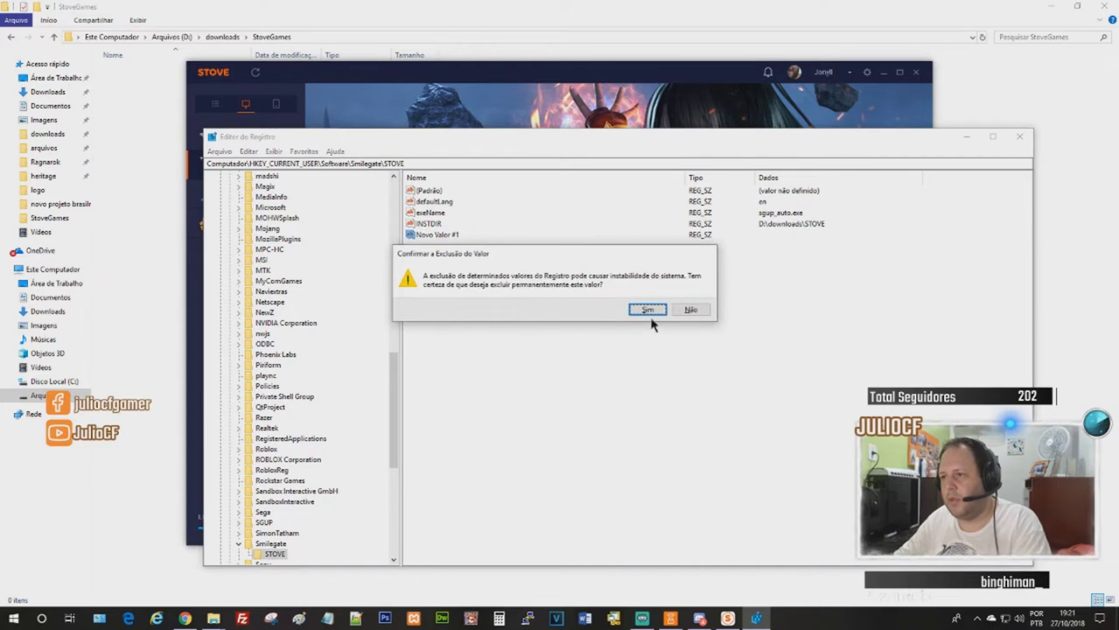
pyautogui.click(646, 308)
# Open the defaultLang value for inspection, close it without editing and minimize Registry Editor.
pyautogui.click(432, 203)
pyautogui.rightClick(432, 203)
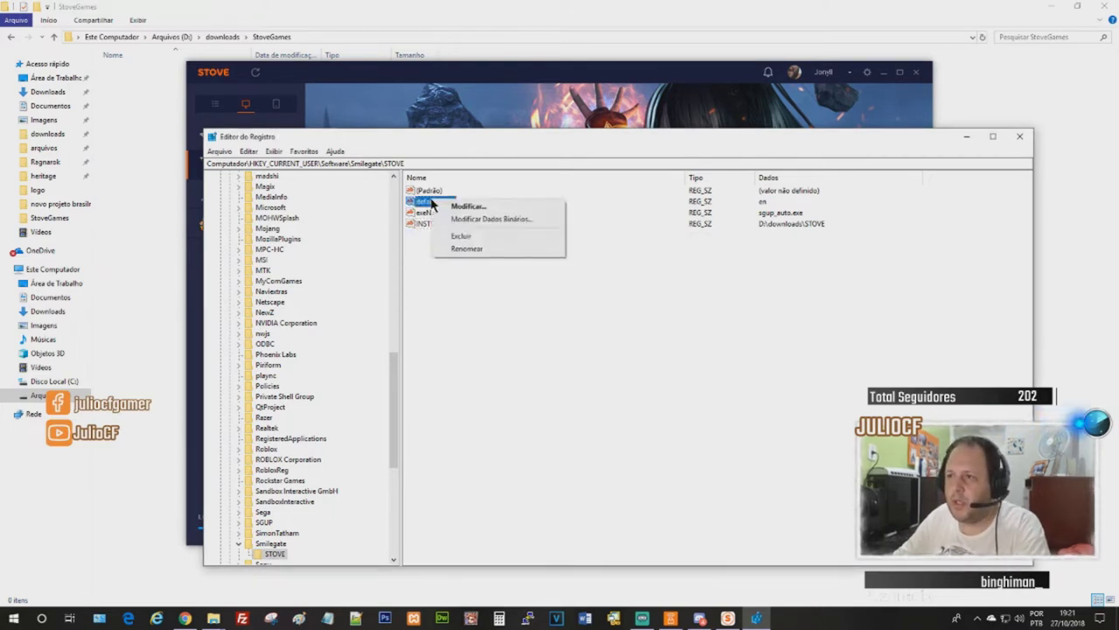
pyautogui.click(450, 208)
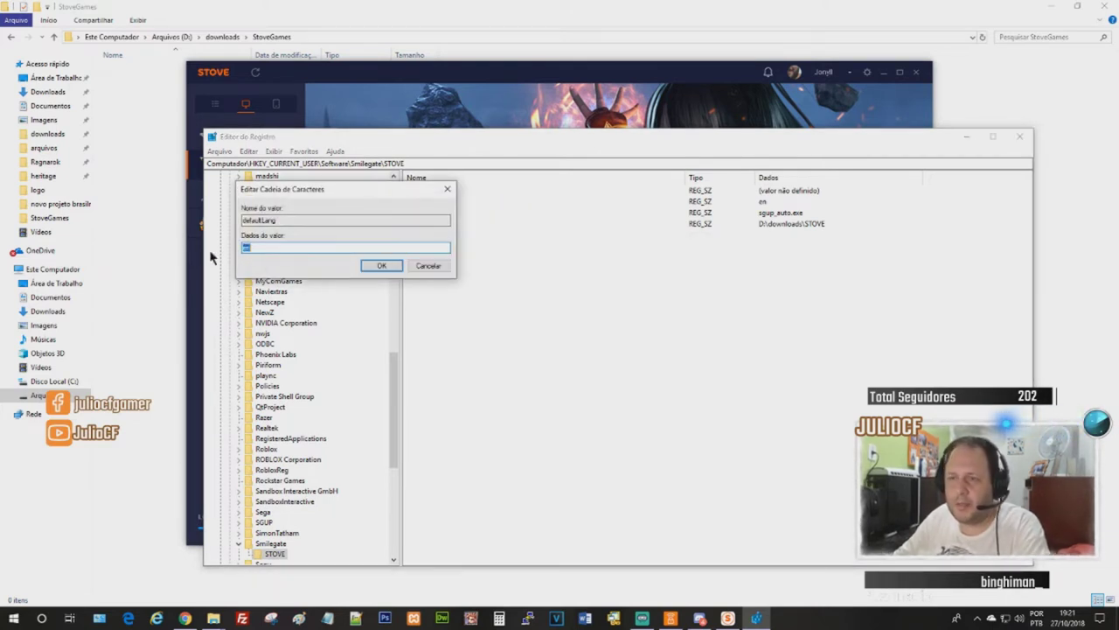
pyautogui.click(420, 267)
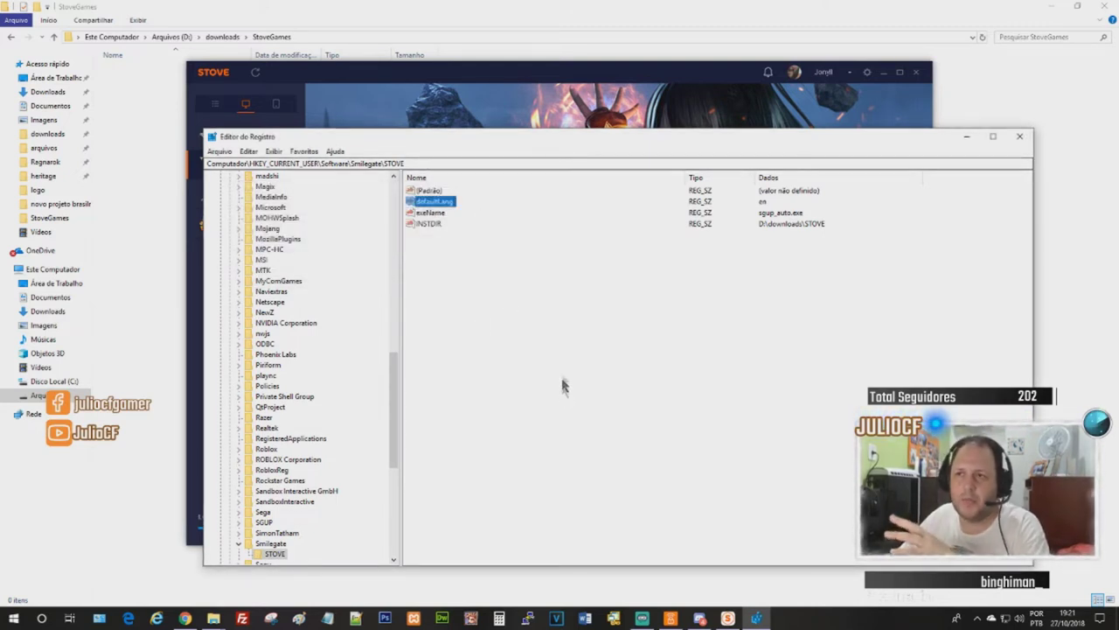
pyautogui.click(966, 137)
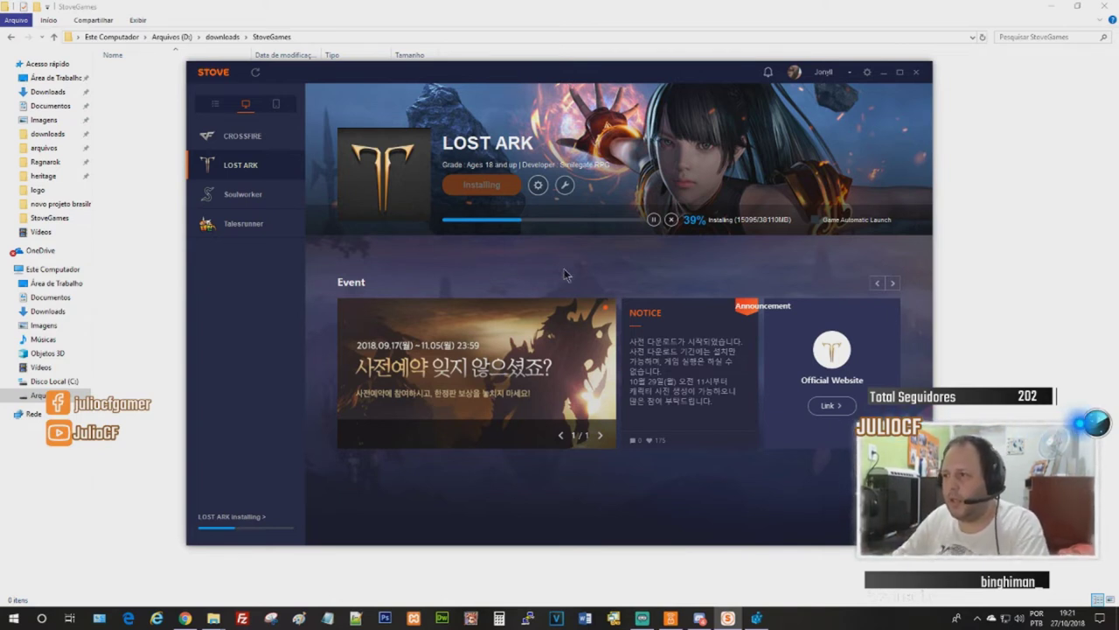
# Review the STOVE general settings and the saved games folder list, and leave the settings without saving.
pyautogui.click(868, 72)
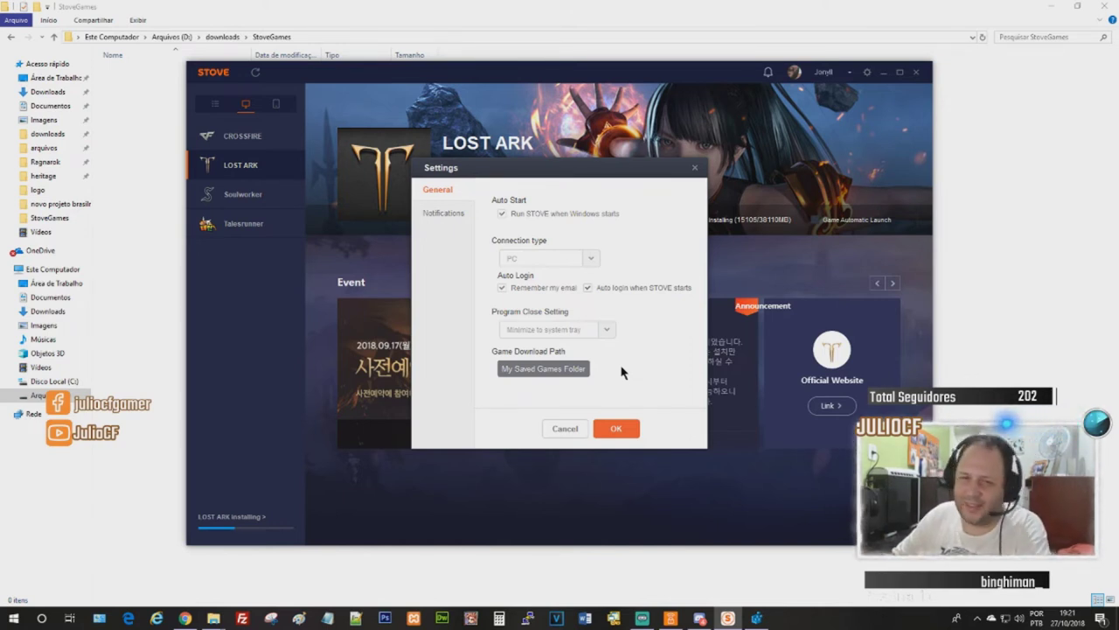
pyautogui.press('Escape')
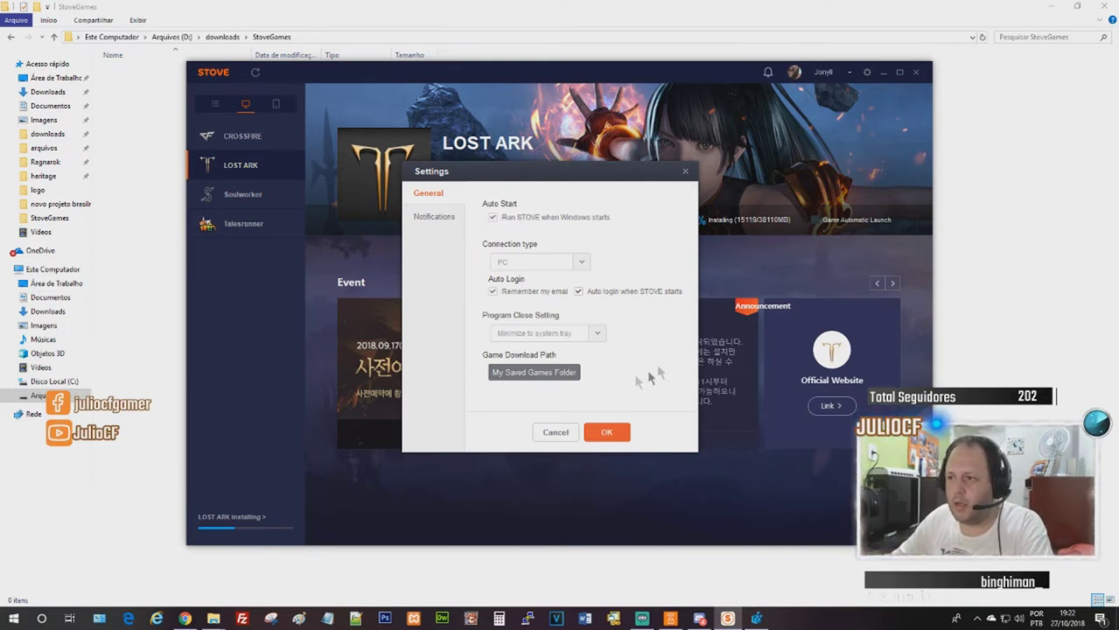
pyautogui.click(546, 377)
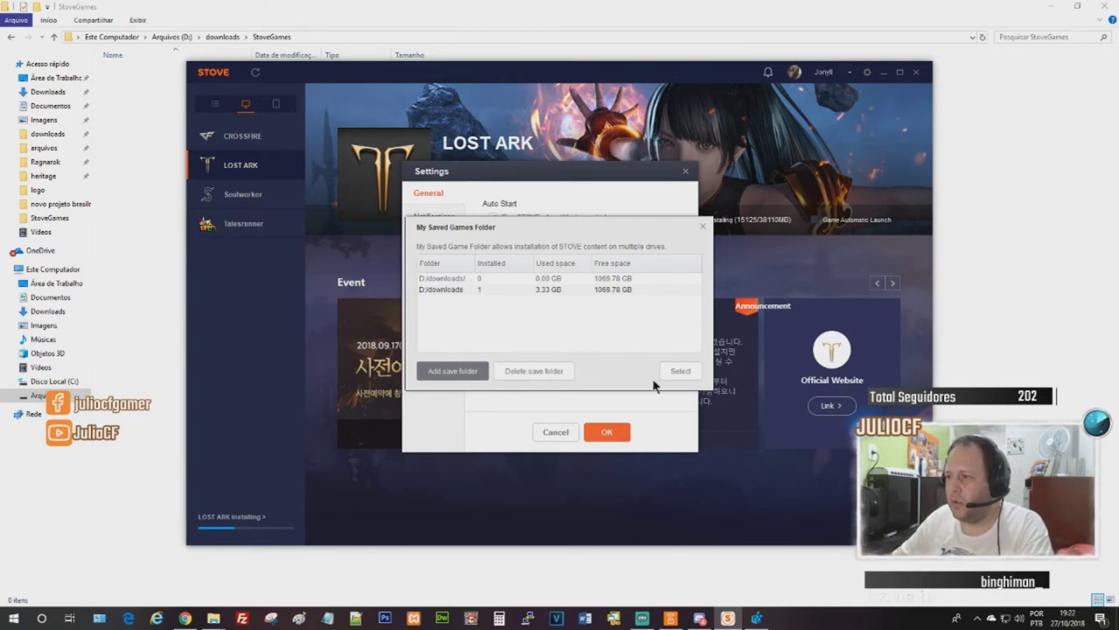
pyautogui.click(702, 228)
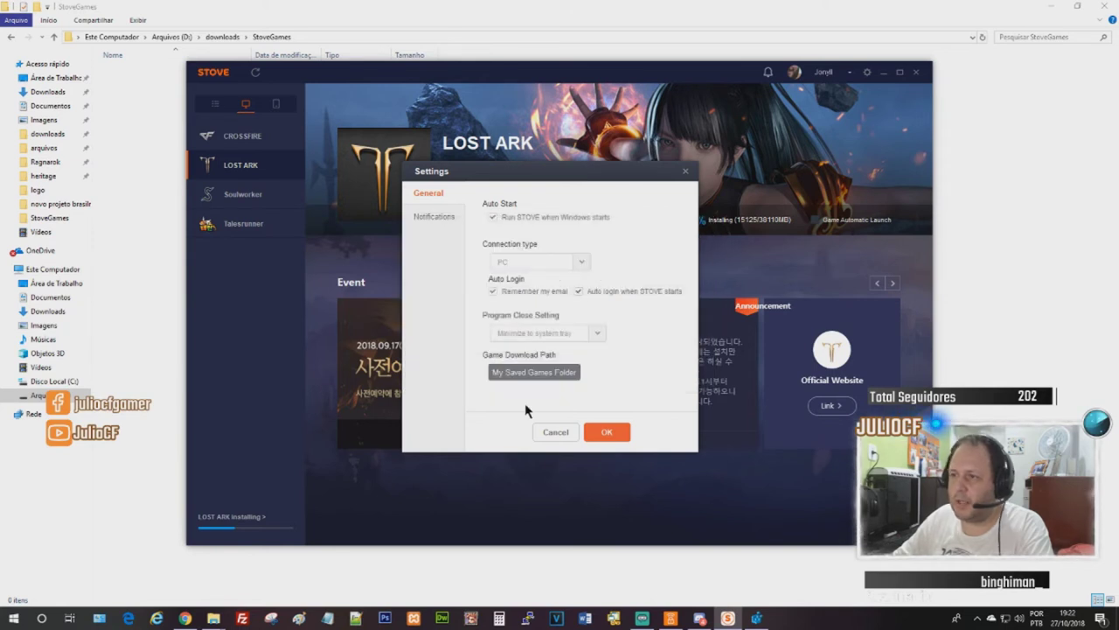
pyautogui.click(554, 432)
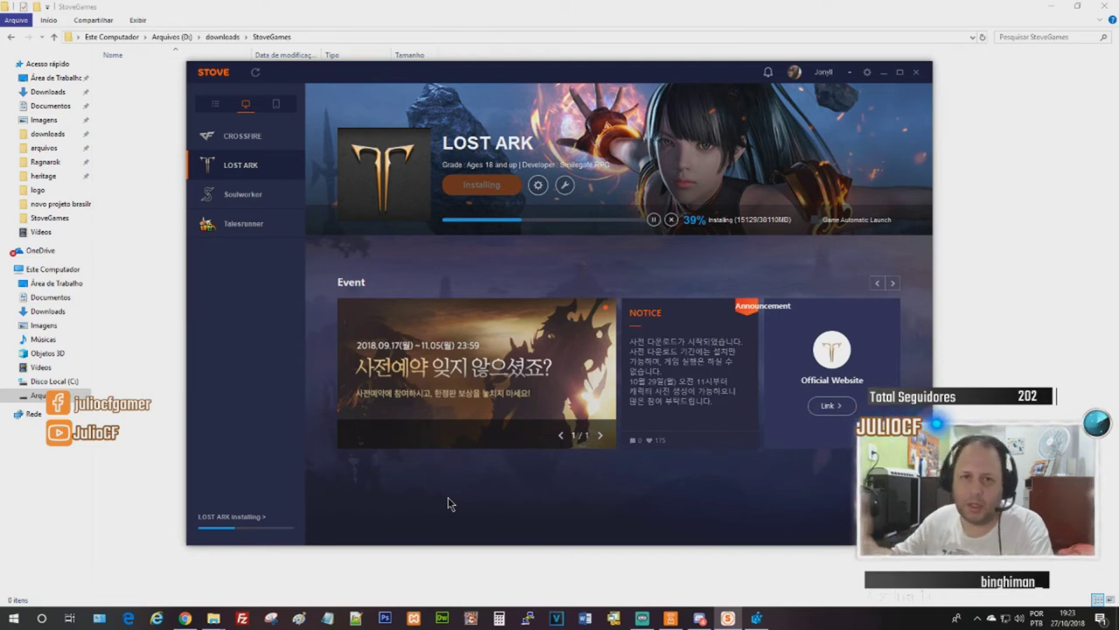
# View the StoveGames folder in File Explorer and return to the STOVE launcher.
pyautogui.moveTo(212, 617)
pyautogui.click(172, 580)
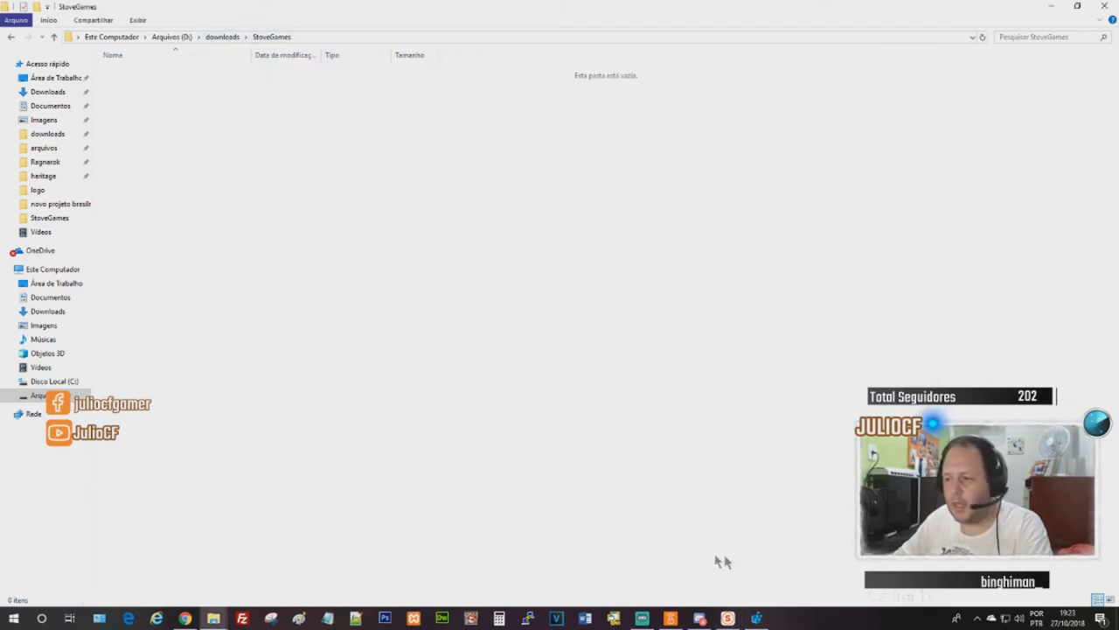
pyautogui.click(752, 565)
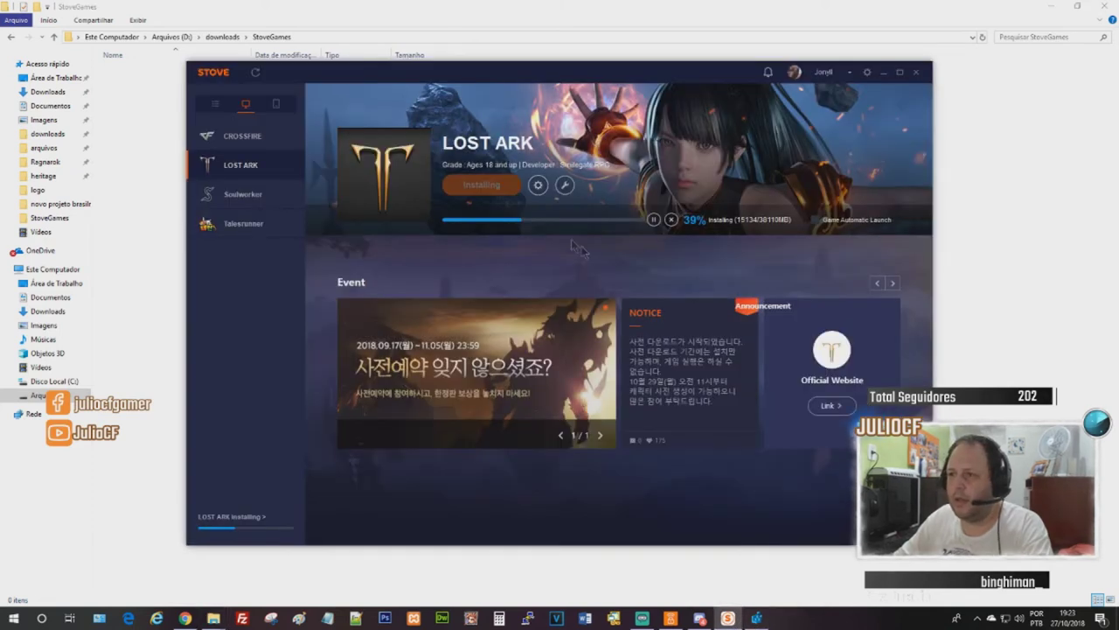
# Widen the Folder column in the saved games folder list, confirm the folder selection and accept the STOVE settings.
pyautogui.click(866, 74)
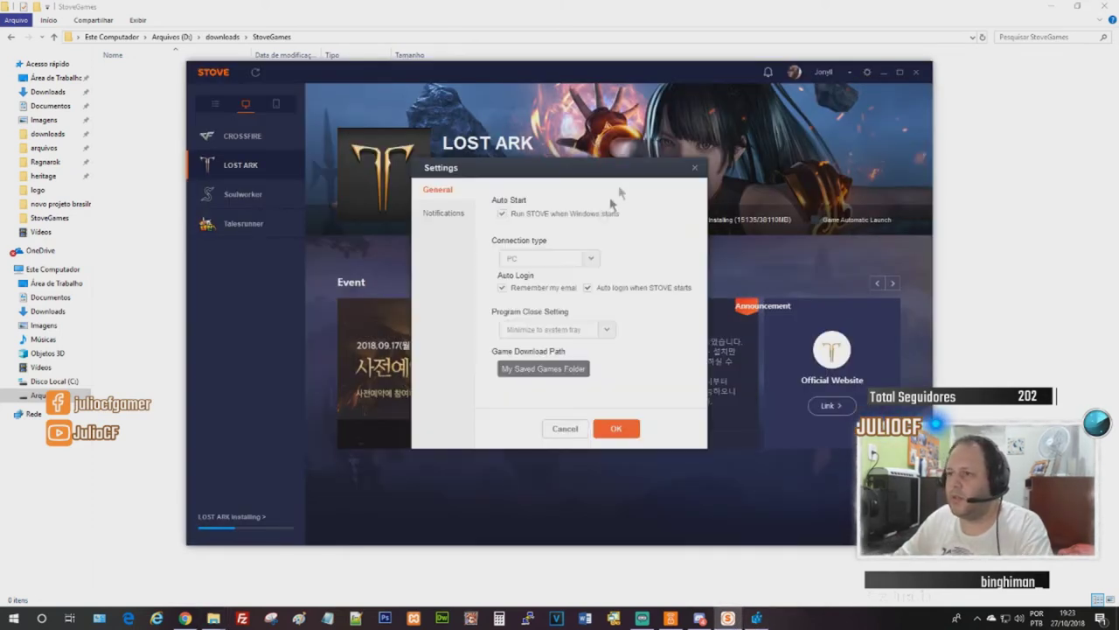
pyautogui.click(522, 373)
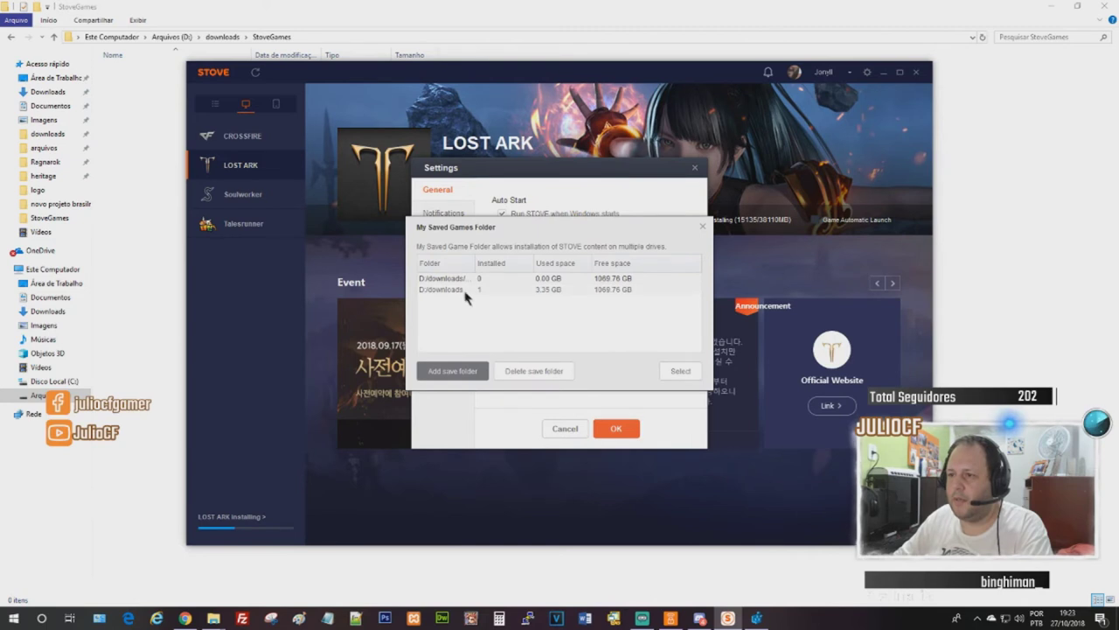
pyautogui.moveTo(474, 263); pyautogui.dragTo(557, 264)
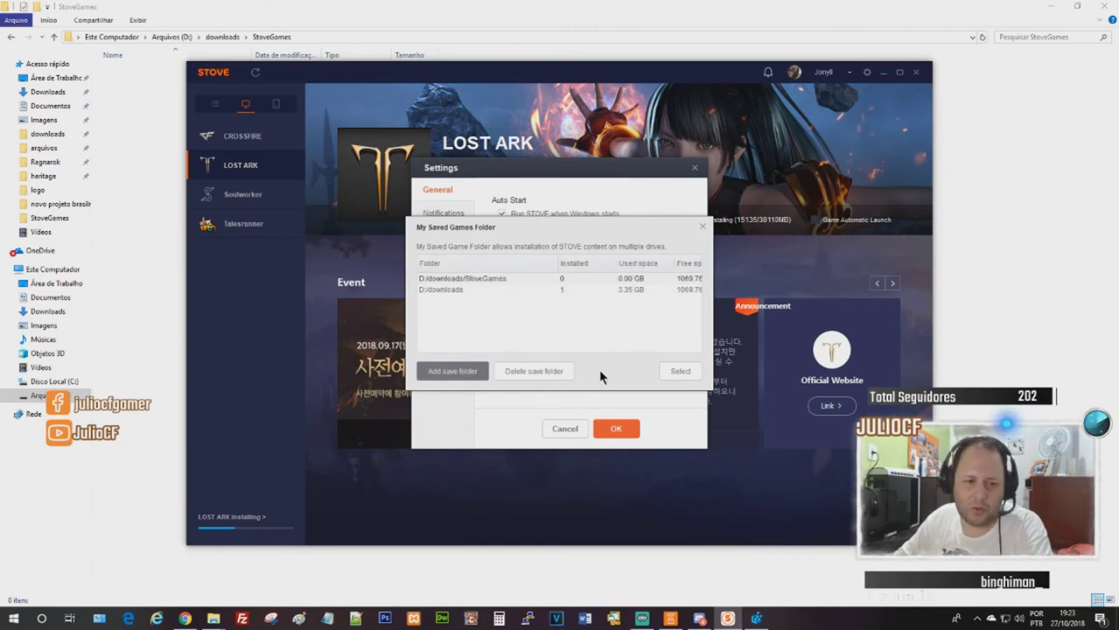
pyautogui.click(680, 371)
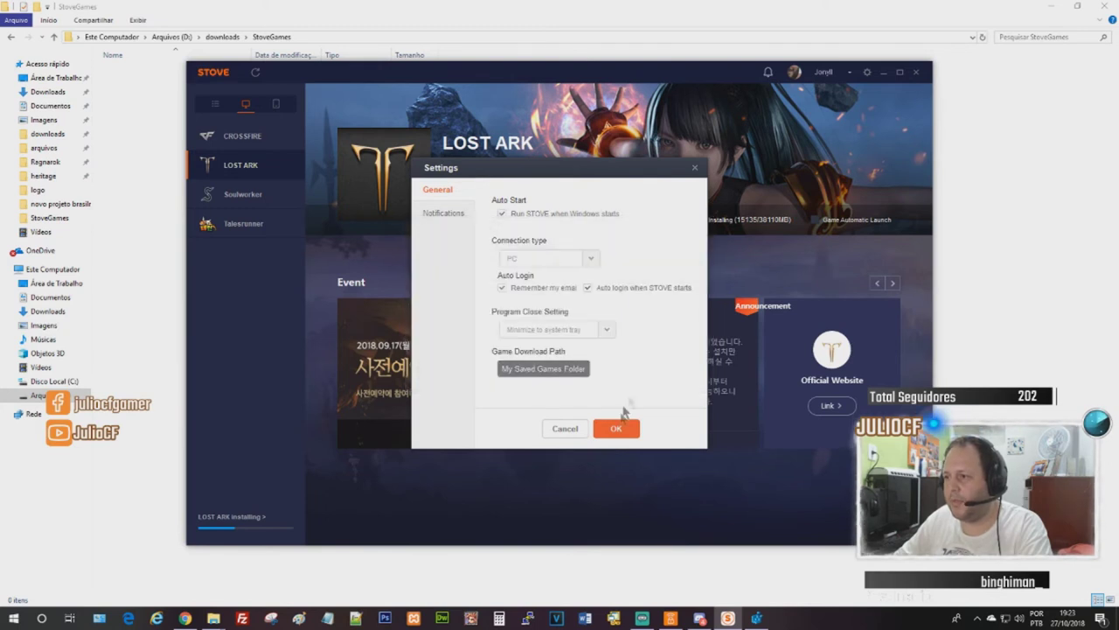
pyautogui.click(619, 431)
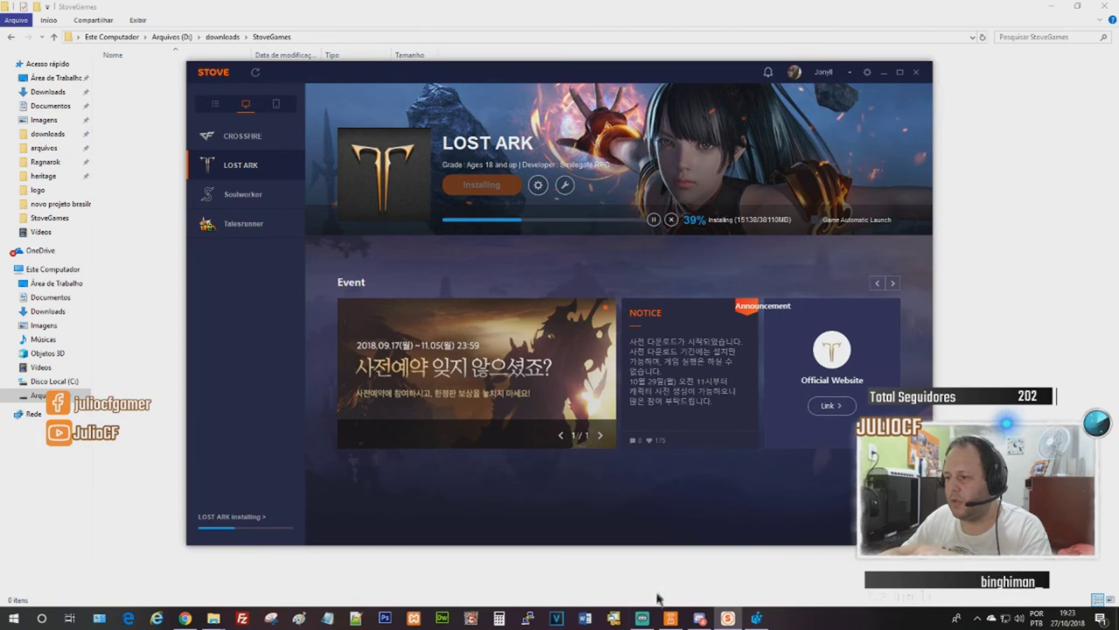
# Check the connection status in Avast SecureLine VPN, view the StoveGames folder in File Explorer and return to the STOVE launcher.
pyautogui.click(670, 617)
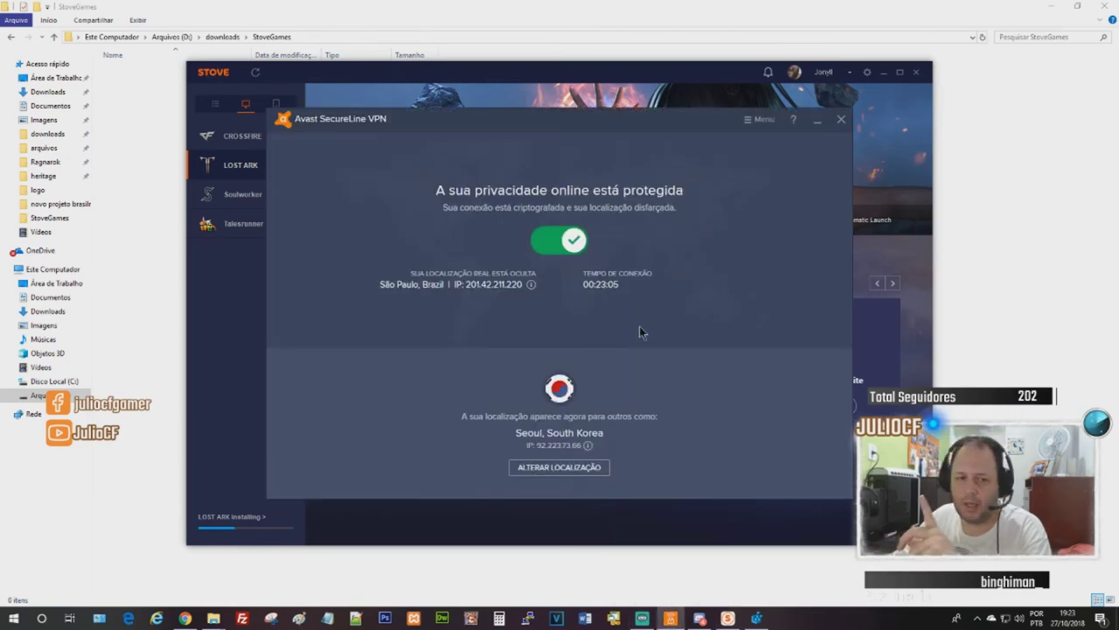
pyautogui.click(817, 120)
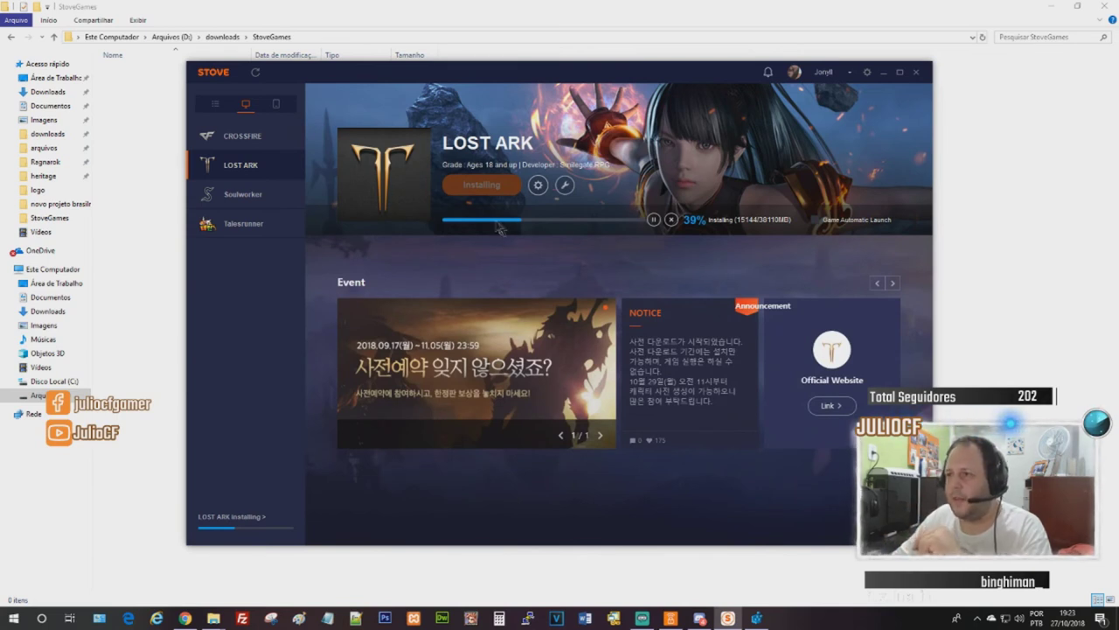
pyautogui.click(161, 194)
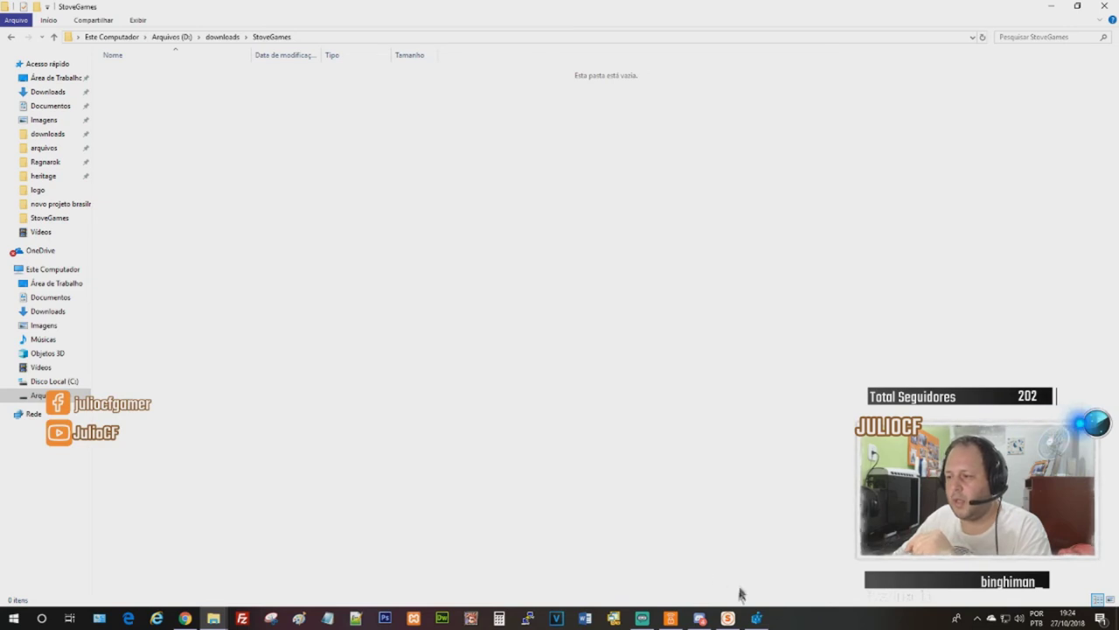
pyautogui.click(727, 618)
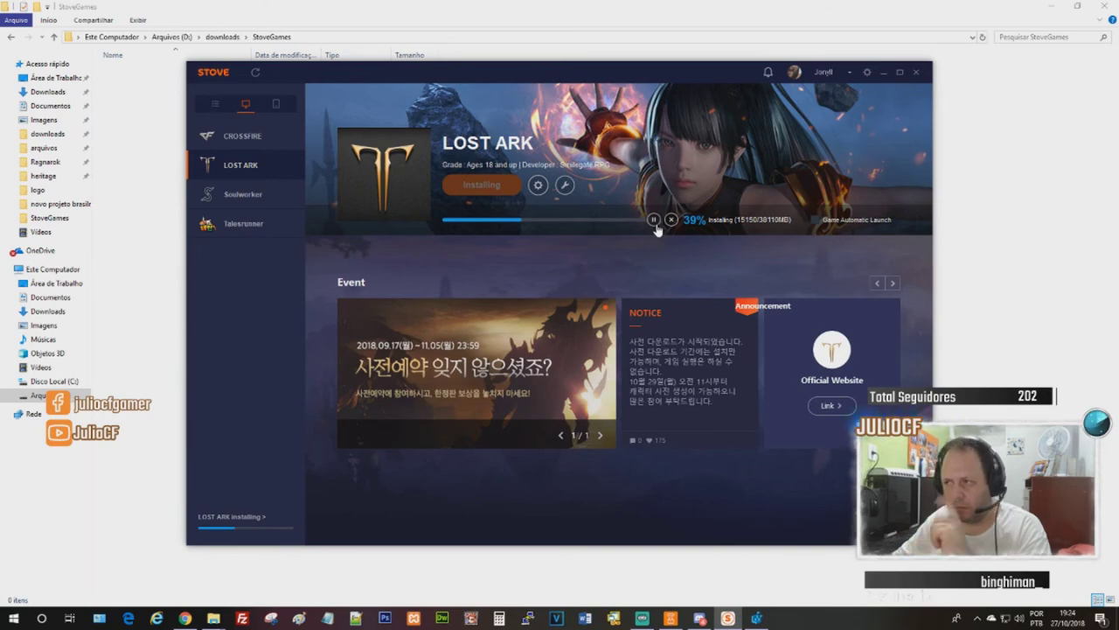
pyautogui.click(669, 618)
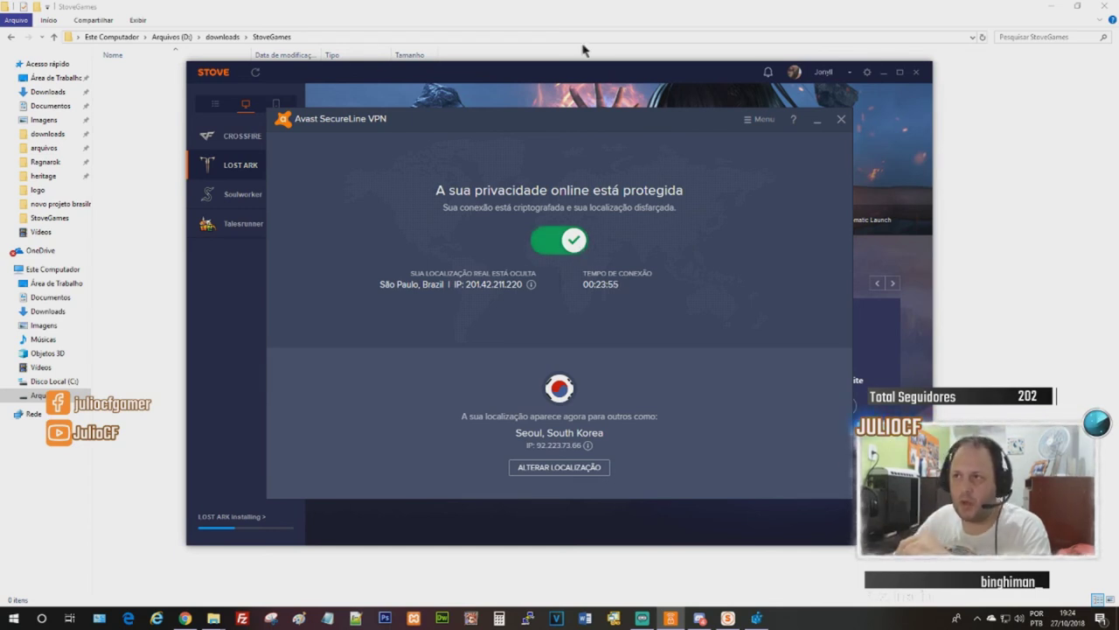
pyautogui.click(560, 83)
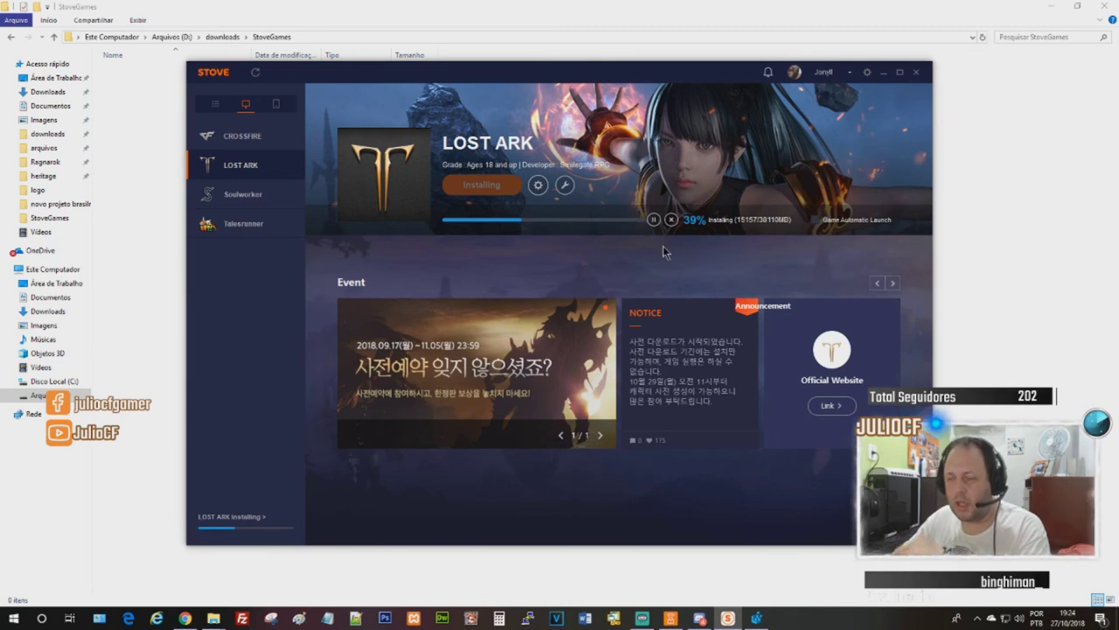